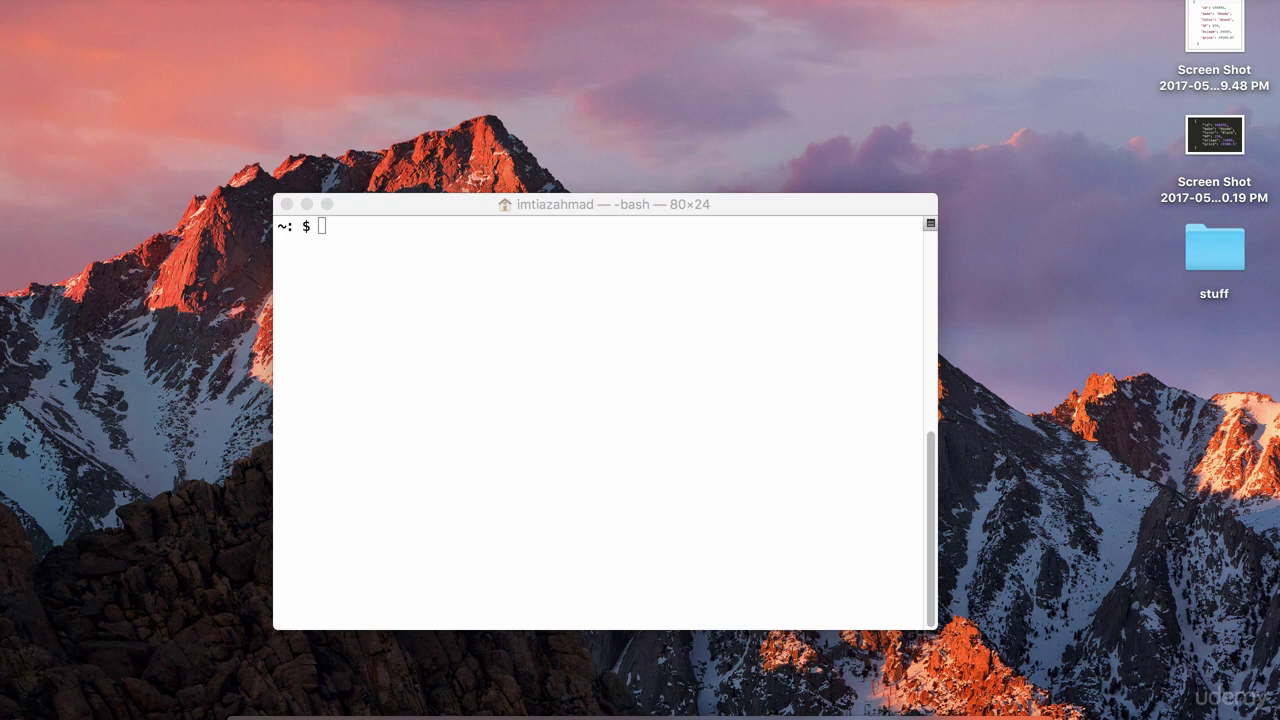
Step: List the home folder and change into the elasticsearch folder with cd el + Tab
click(504, 288)
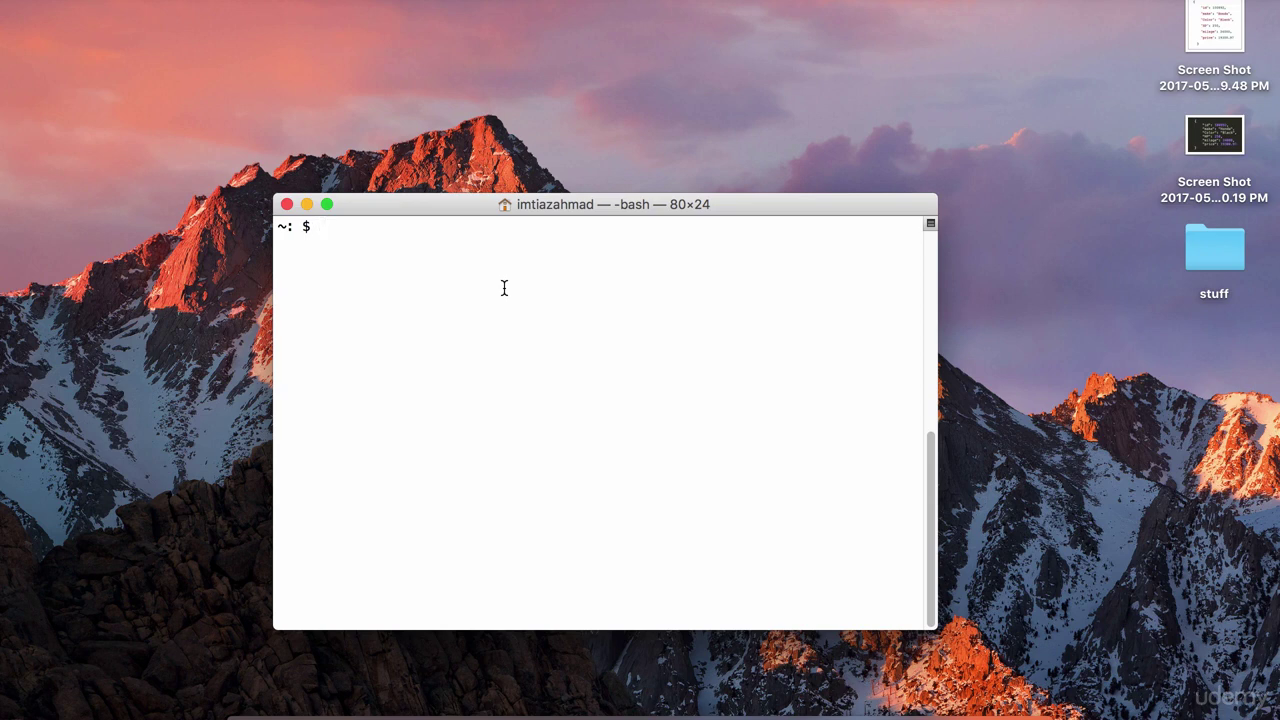
text(ls)
key(Return)
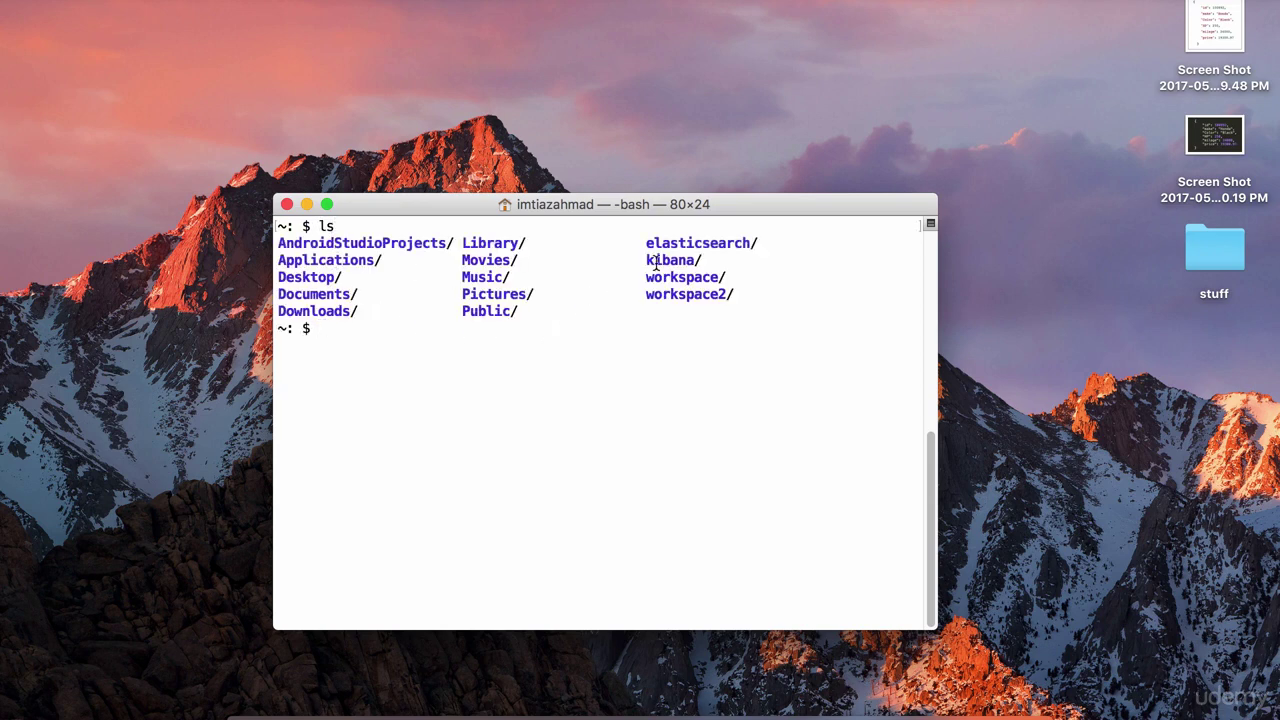
double_click(684, 242)
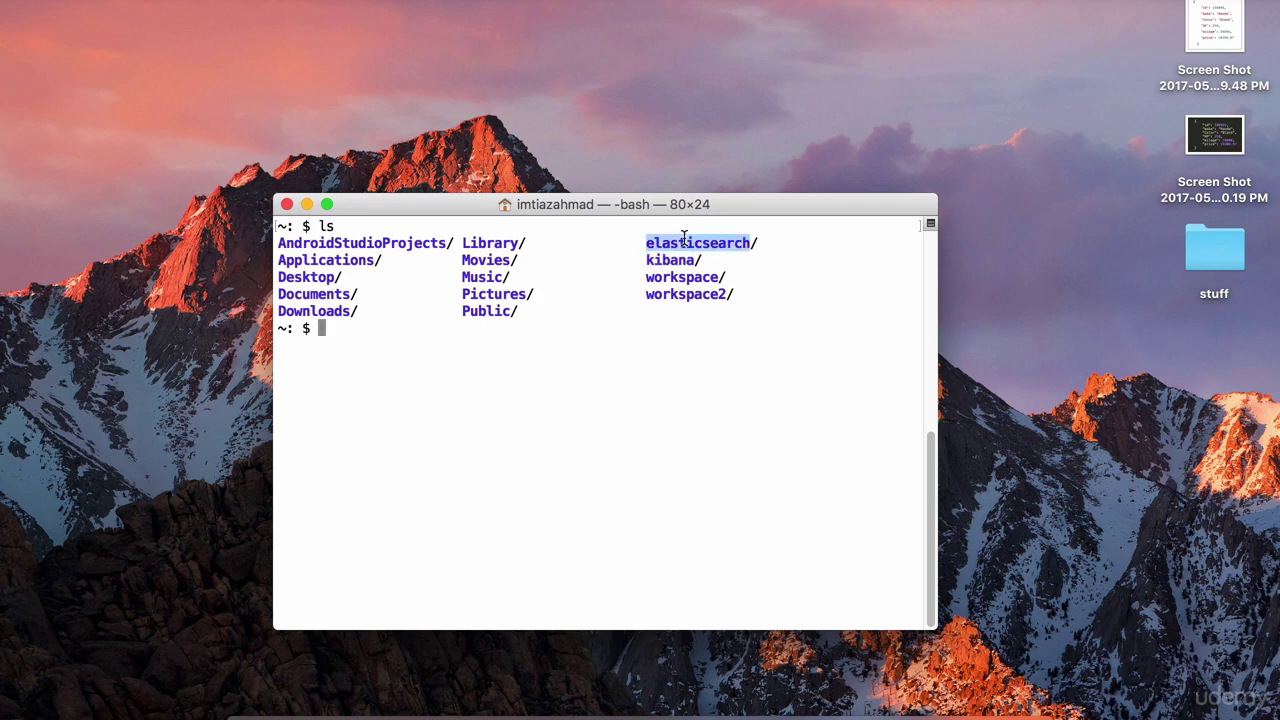
click(586, 306)
text(cd el)
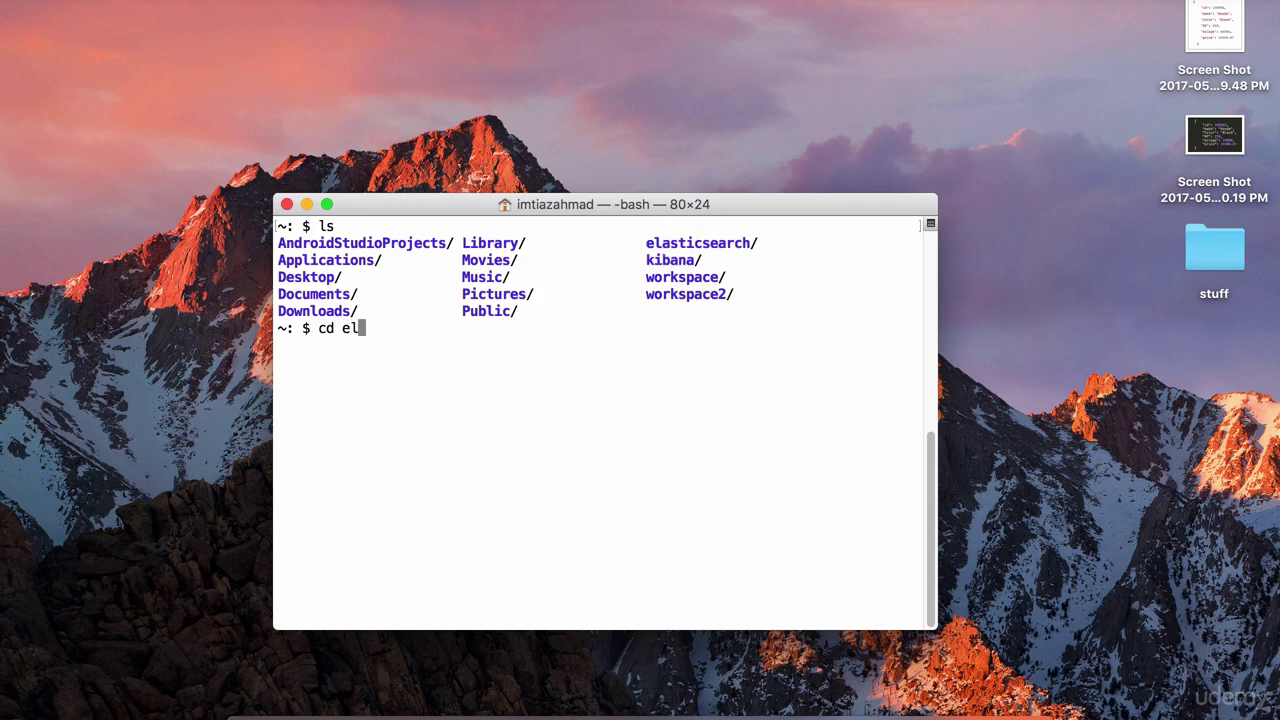
key(Tab)
key(Return)
Step: List the elasticsearch folder's contents and start Elasticsearch with bin/elasticsearch
text(ls)
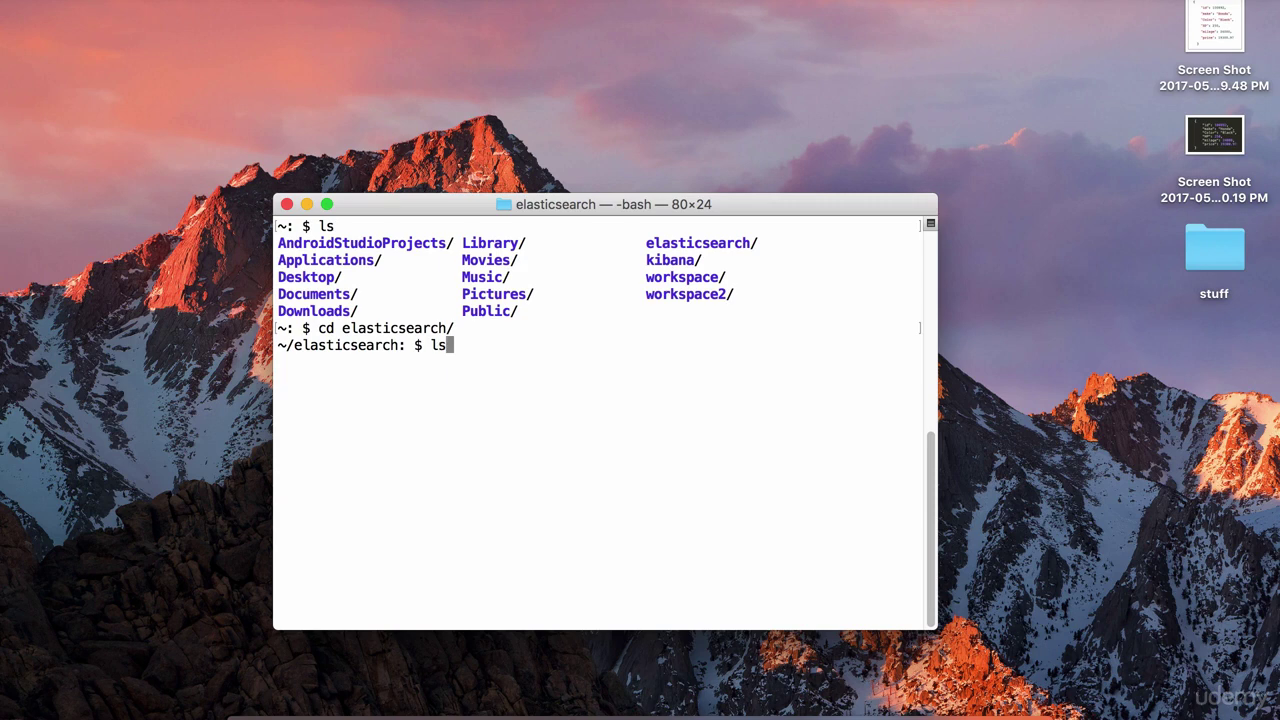
key(Return)
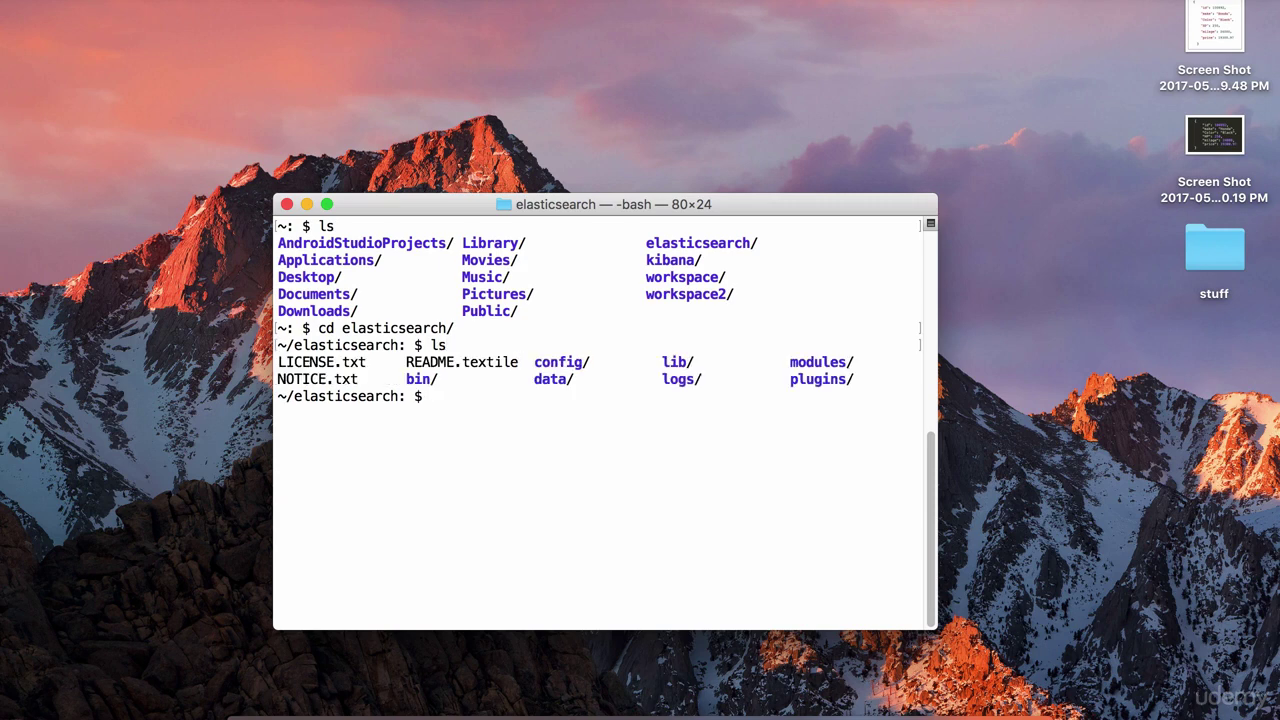
text(bin/elasticsearch)
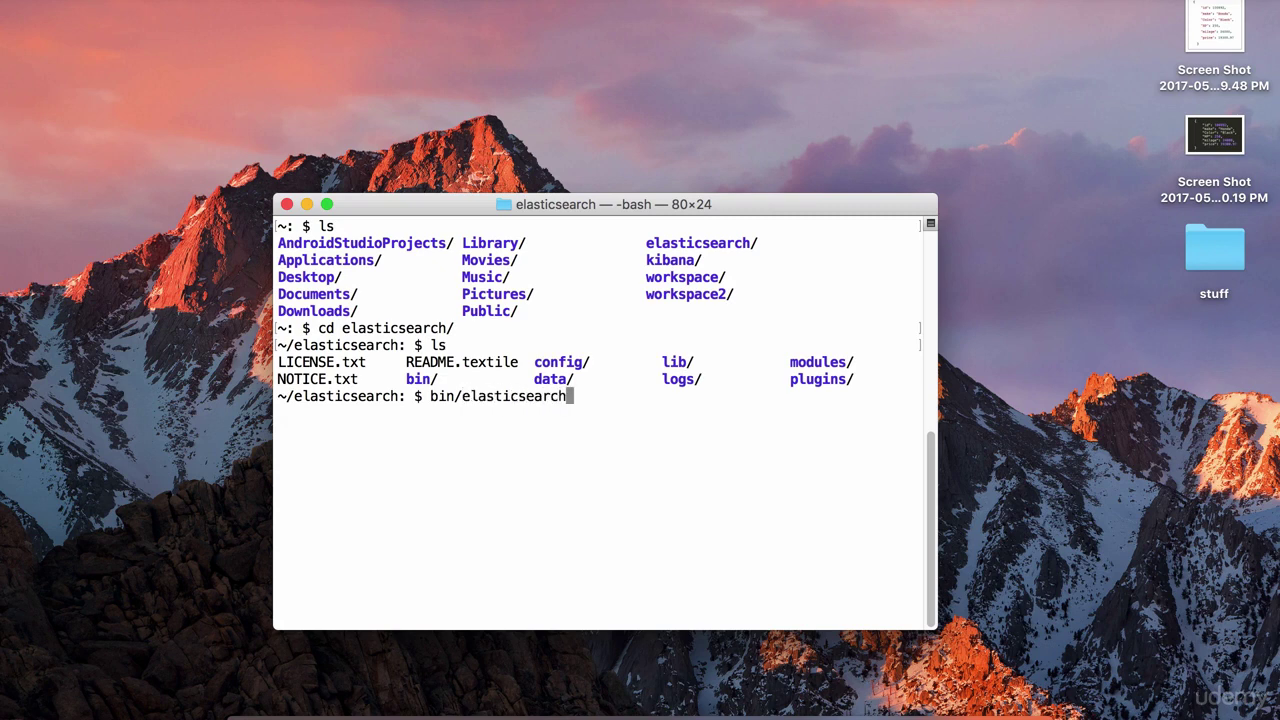
key(Return)
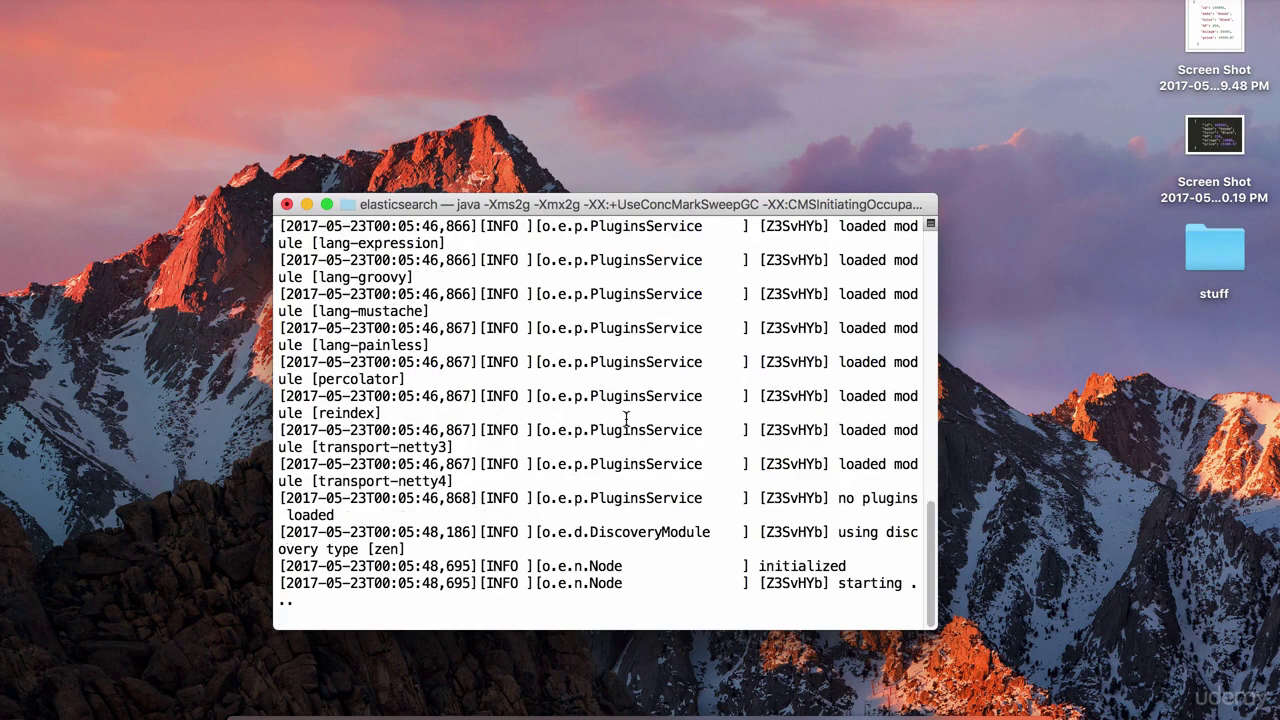
Step: Review the Elasticsearch startup log through cluster health YELLOW and nudge the Terminal window
scroll(626, 420, up, 5)
scroll(590, 395, down, 5)
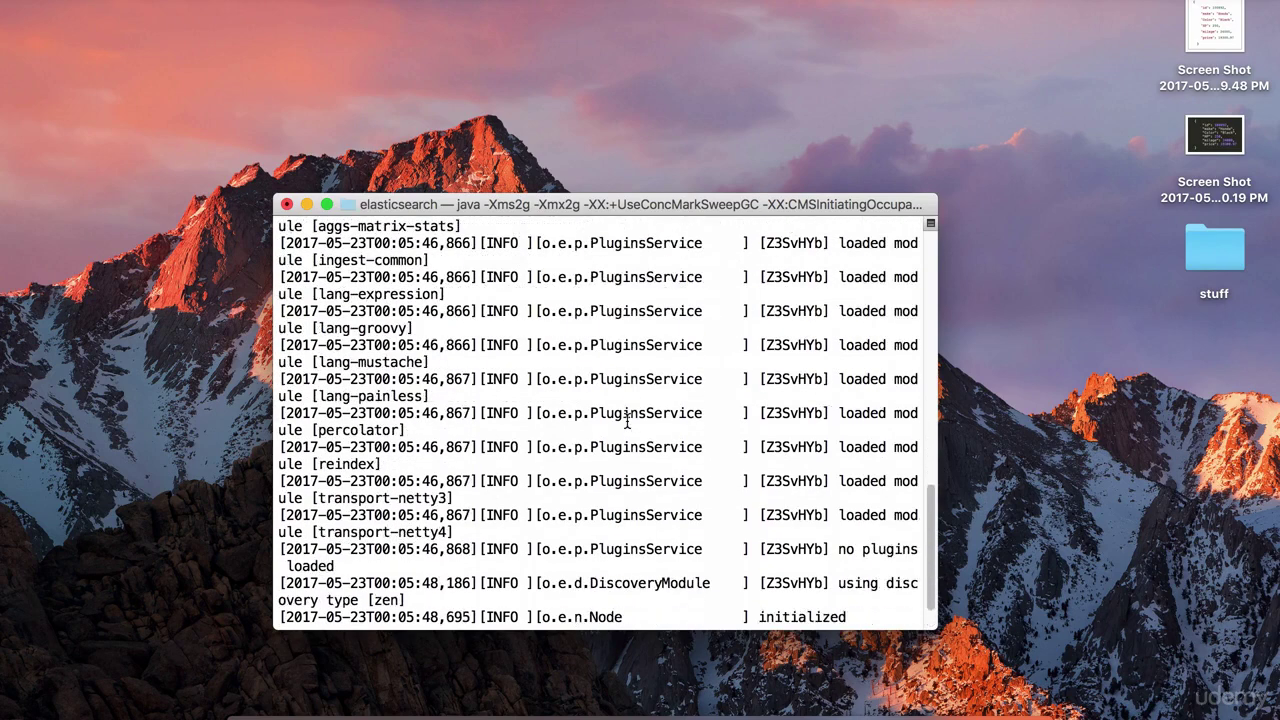
drag(545, 208, 566, 203)
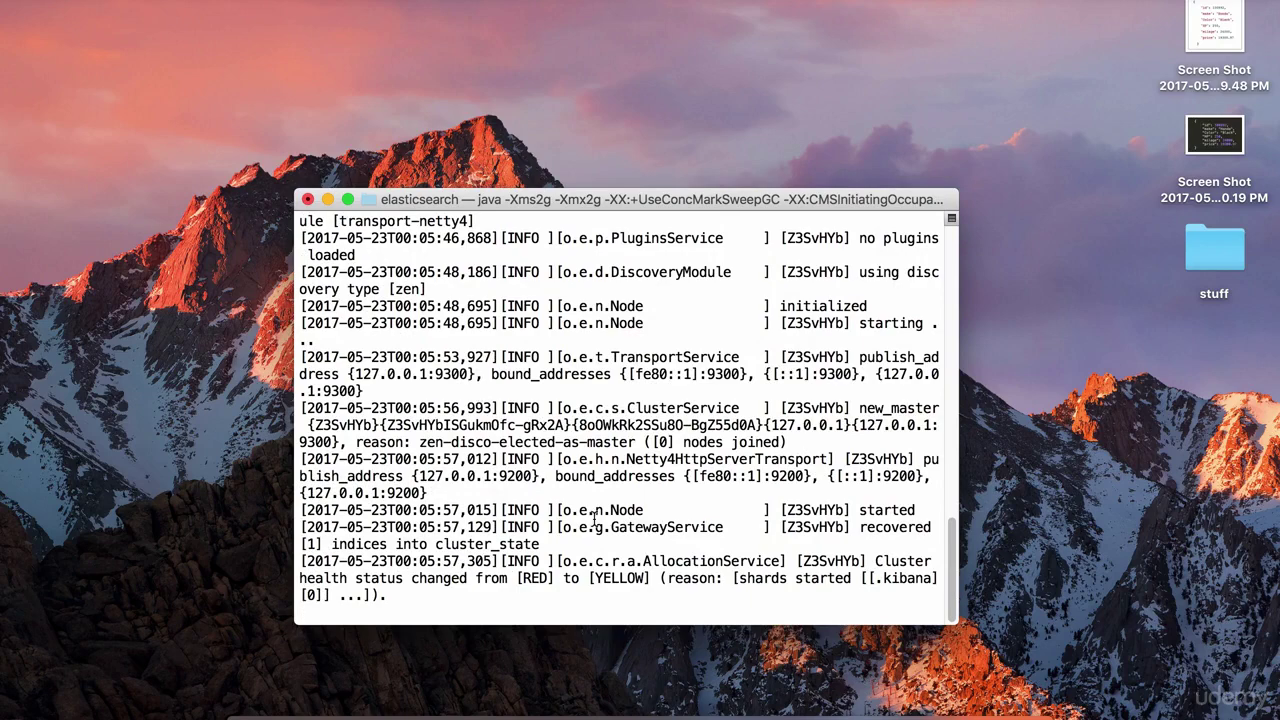
Step: Open a second Terminal tab via Shell > New Tab with Settings – Basic
click(155, 2)
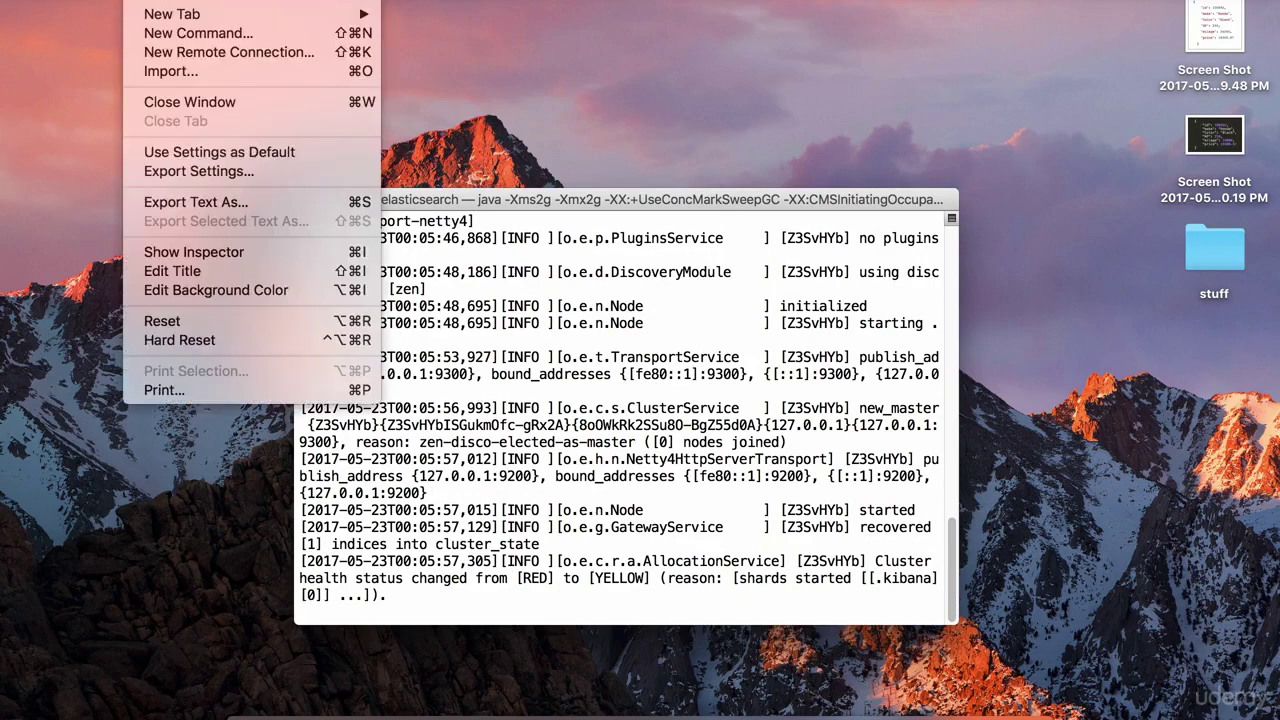
key(Escape)
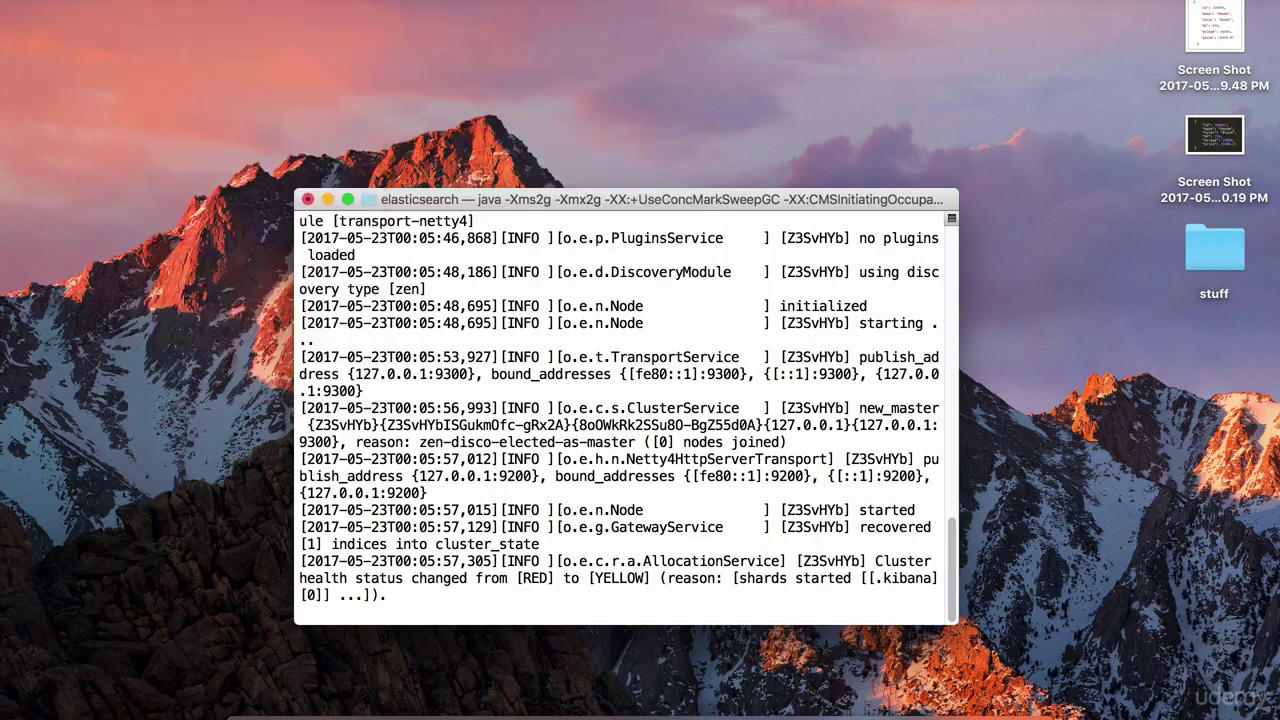
click(155, 2)
mouse_move(172, 14)
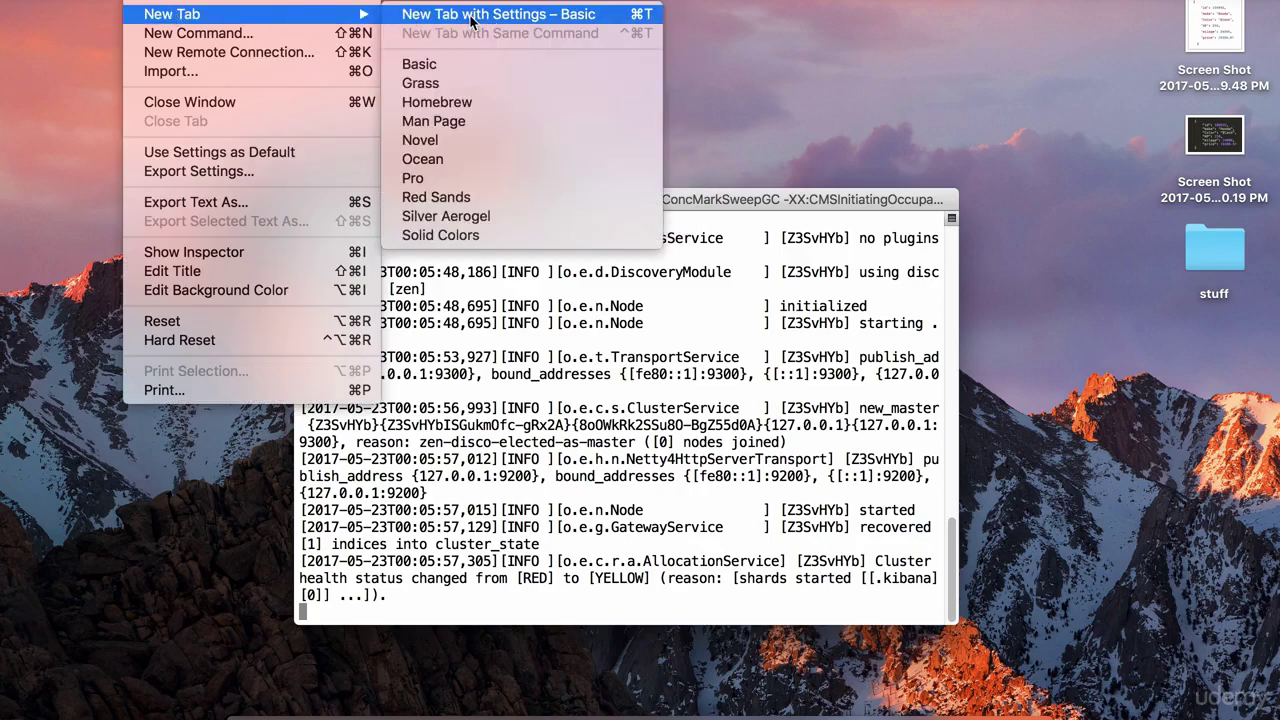
click(497, 262)
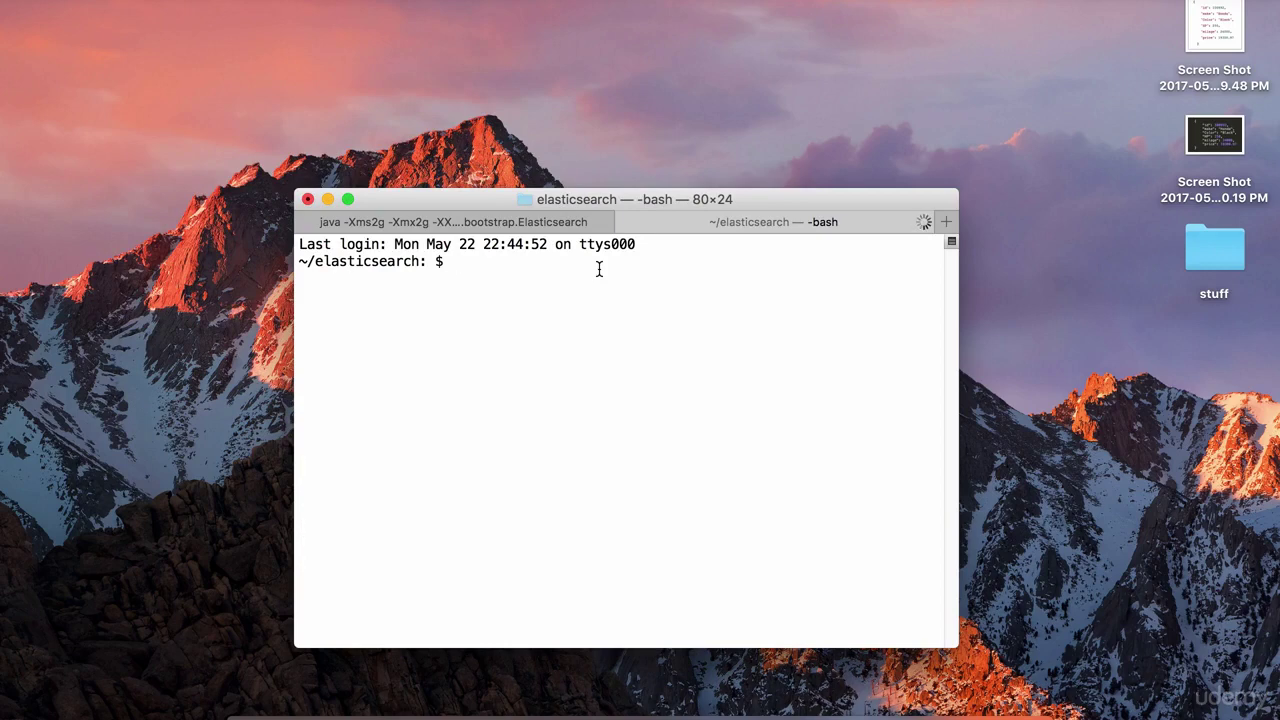
Step: Go up to the home folder with cd .. and list its contents
text(cd ..)
key(BackSpace)
key(BackSpace)
text(..)
key(BackSpace)
key(BackSpace)
key(BackSpace)
text(..)
key(Return)
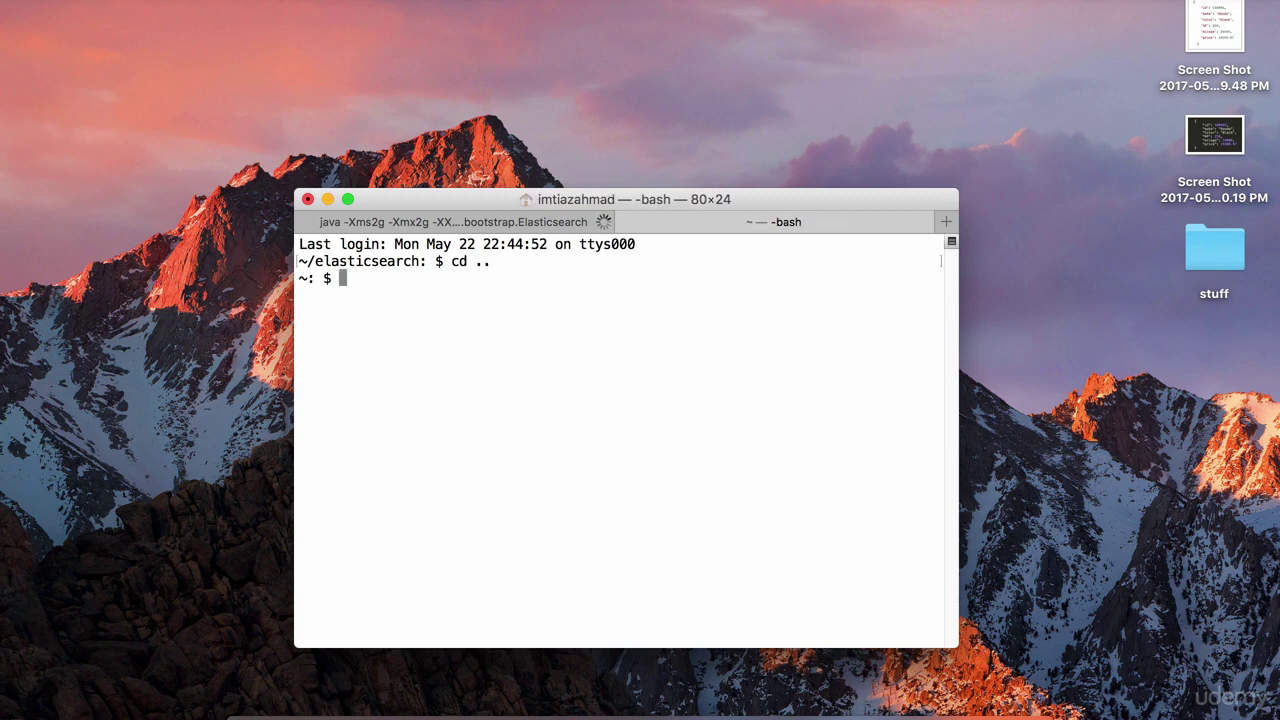
text(ls)
key(Return)
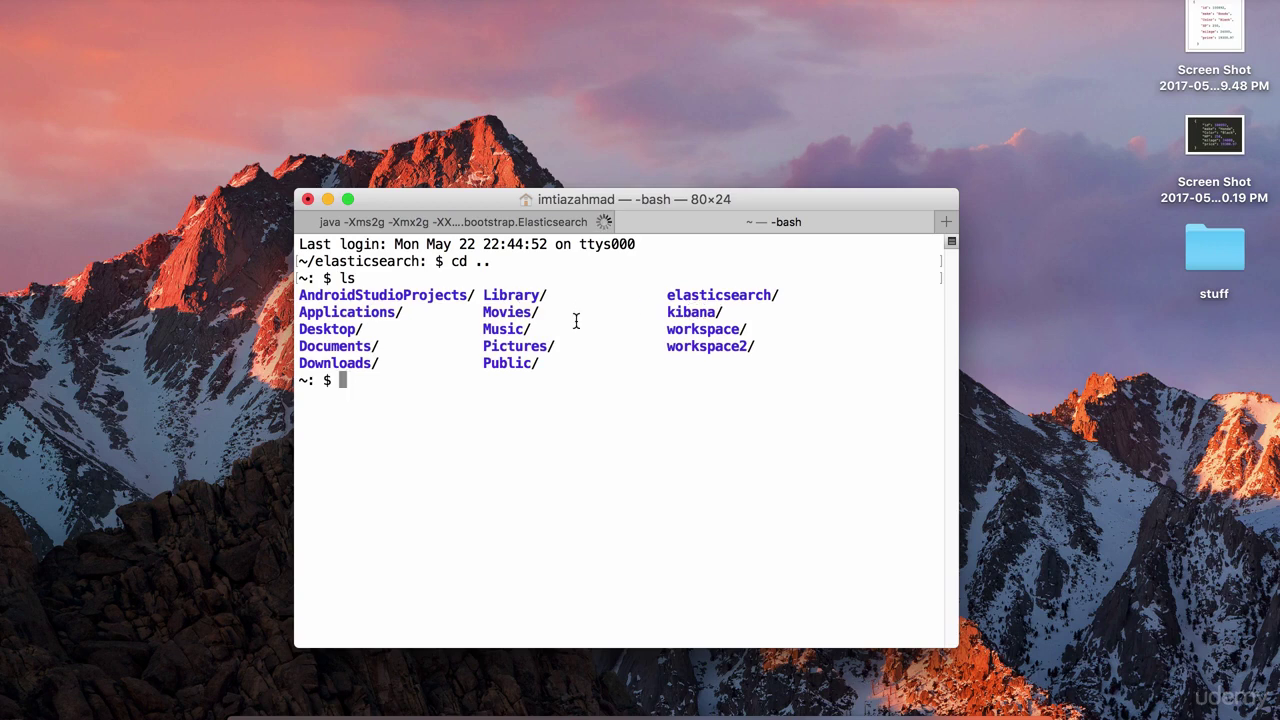
Step: Change into the kibana folder with cd kiba + Tab and list its contents
double_click(684, 312)
click(600, 365)
text(cd kiba)
key(Tab)
key(Return)
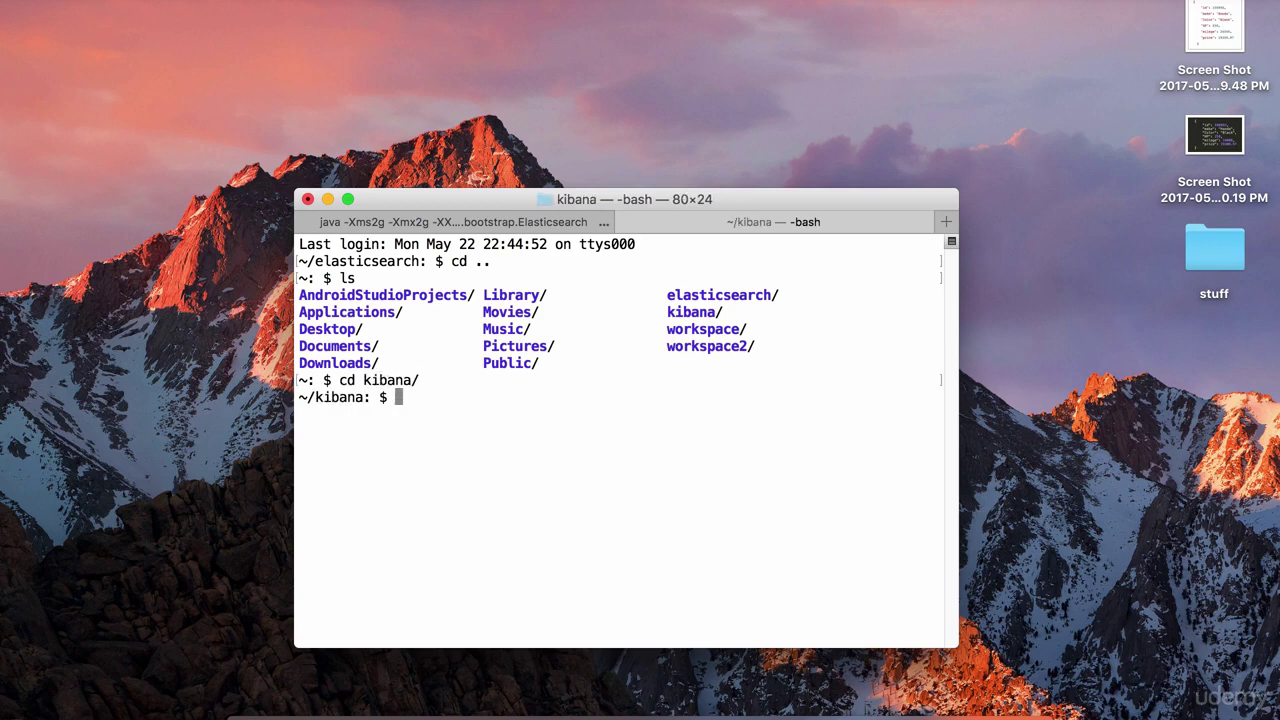
text(ls)
key(Return)
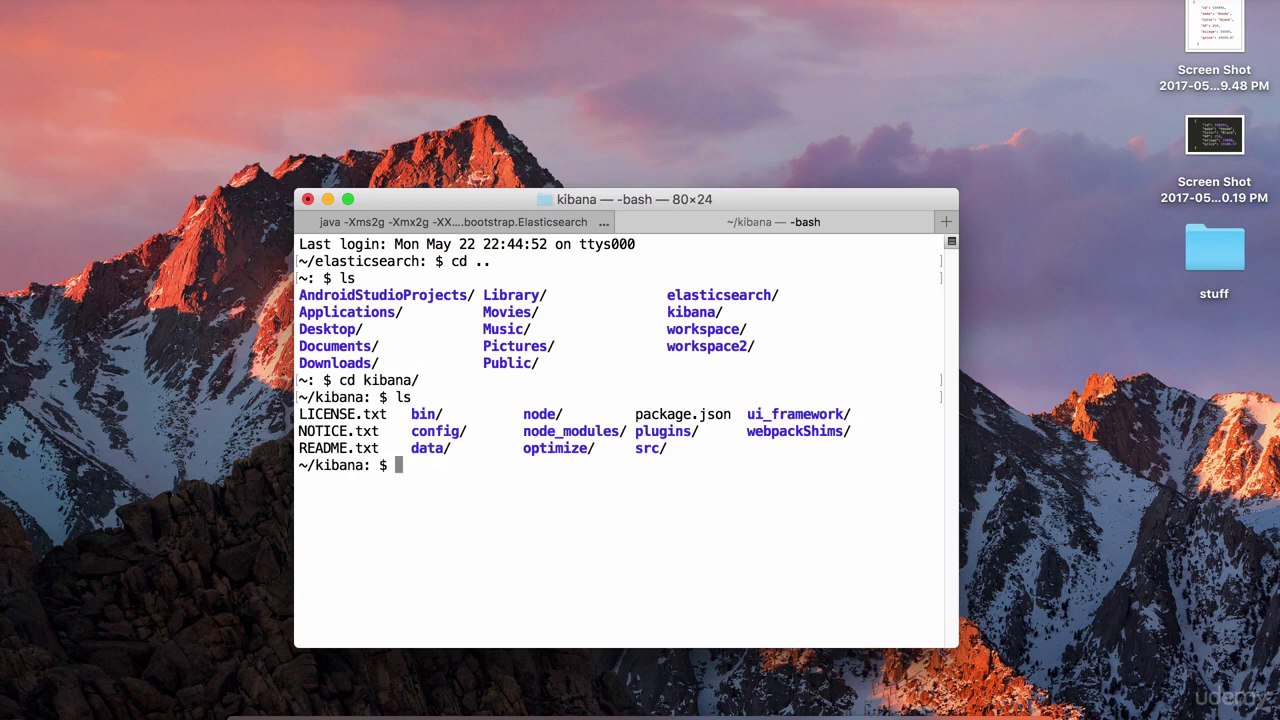
Step: Start Kibana with bin/kibana, then bring Chrome to the front
text(bin/kibana)
key(Return)
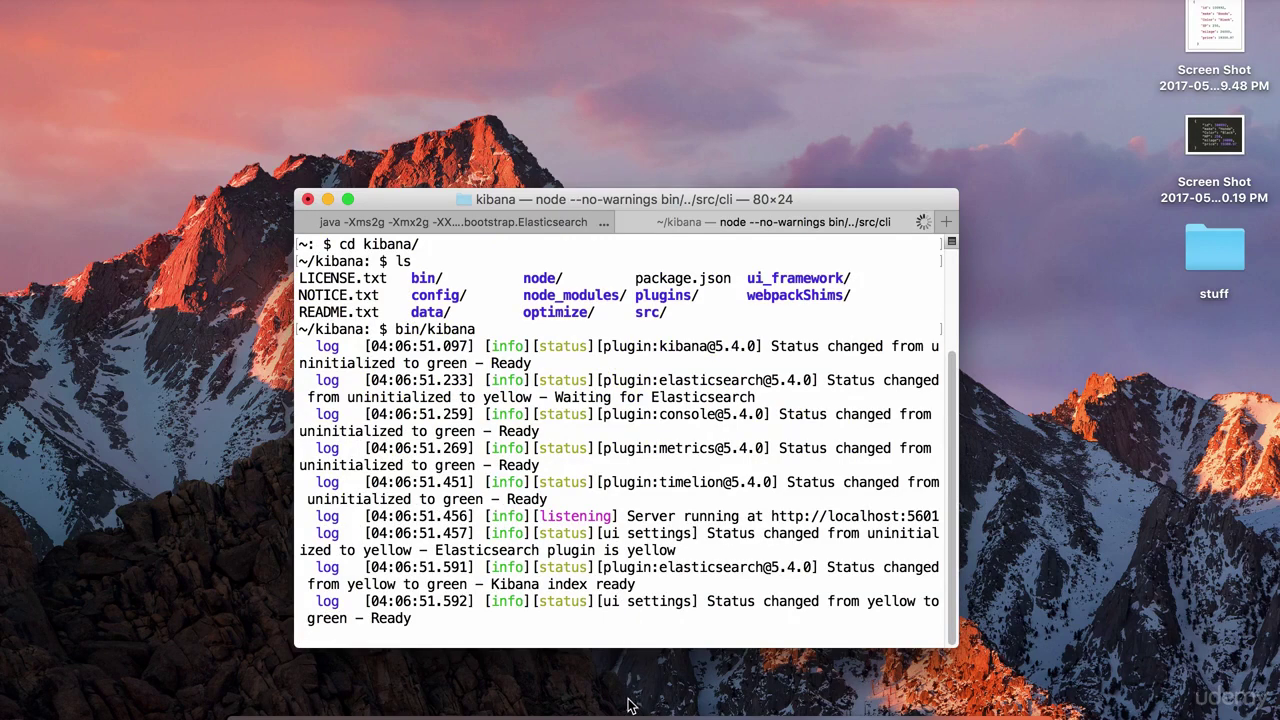
click(1000, 706)
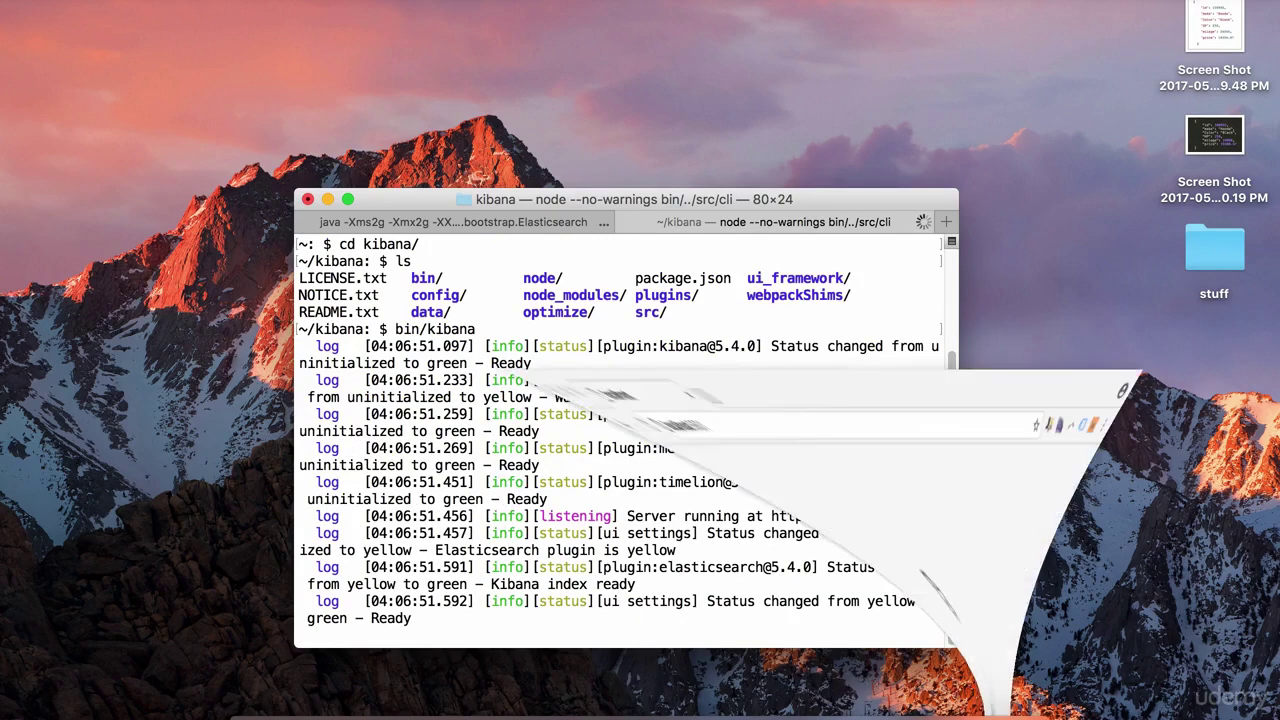
Step: Load Kibana at localhost:5601 and open the Dev Tools Console
double_click(202, 67)
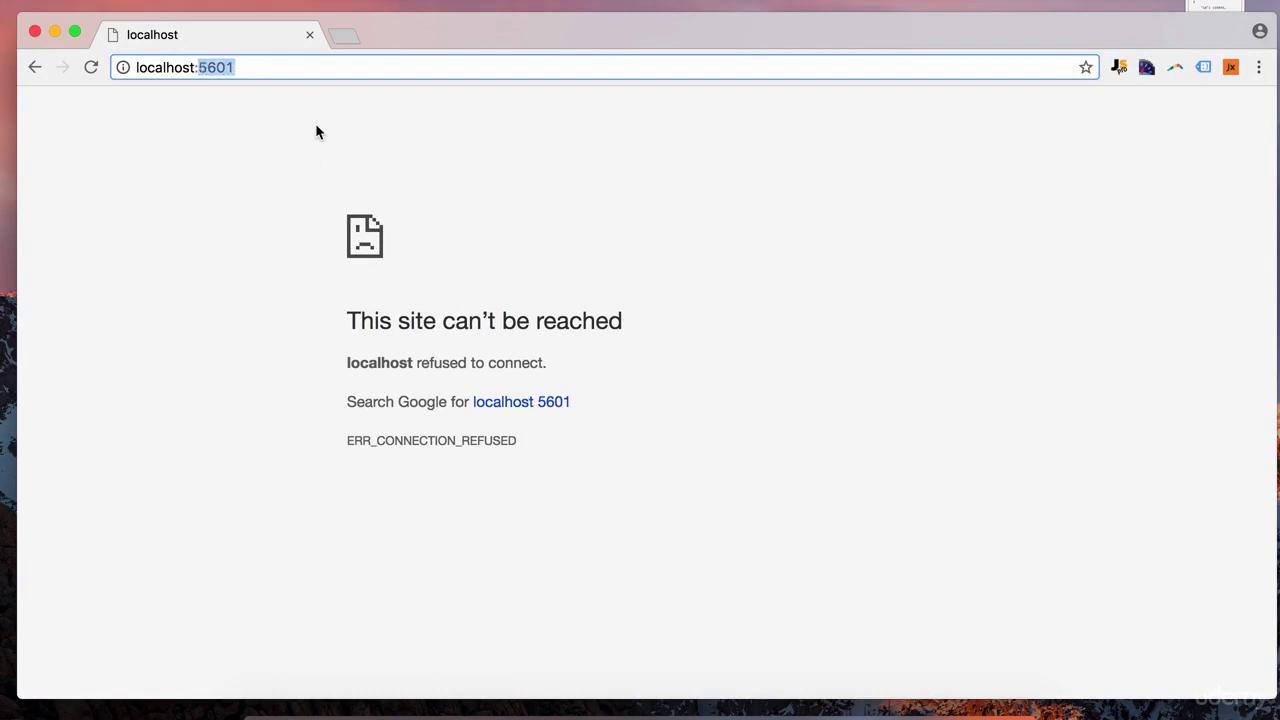
click(262, 67)
key(Return)
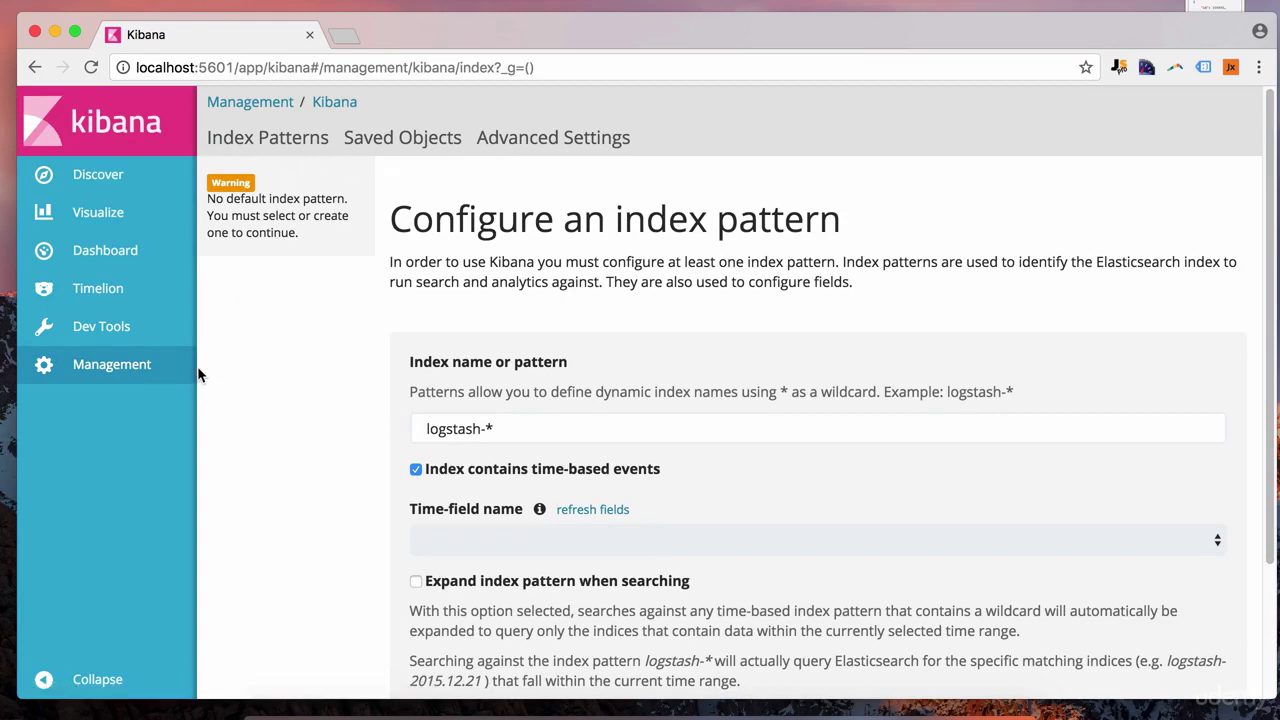
click(115, 335)
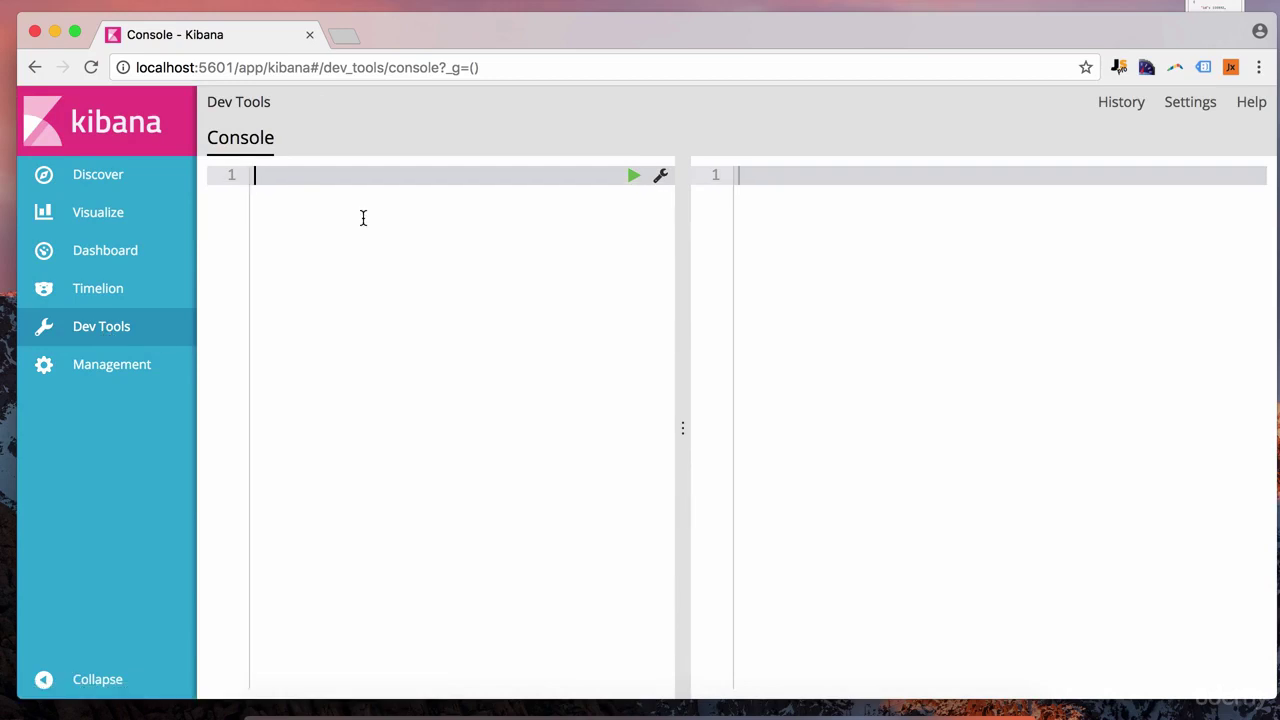
Step: In Terminal, switch to the Elasticsearch tab and close it
click(409, 175)
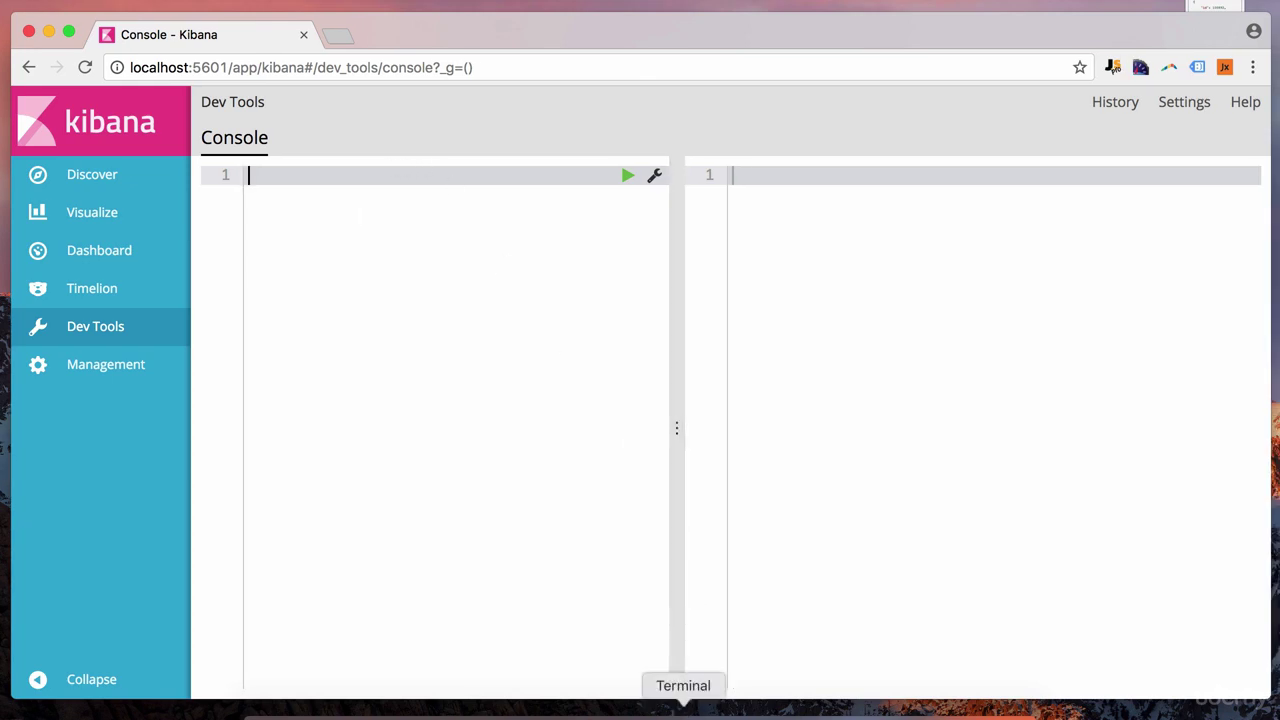
click(683, 712)
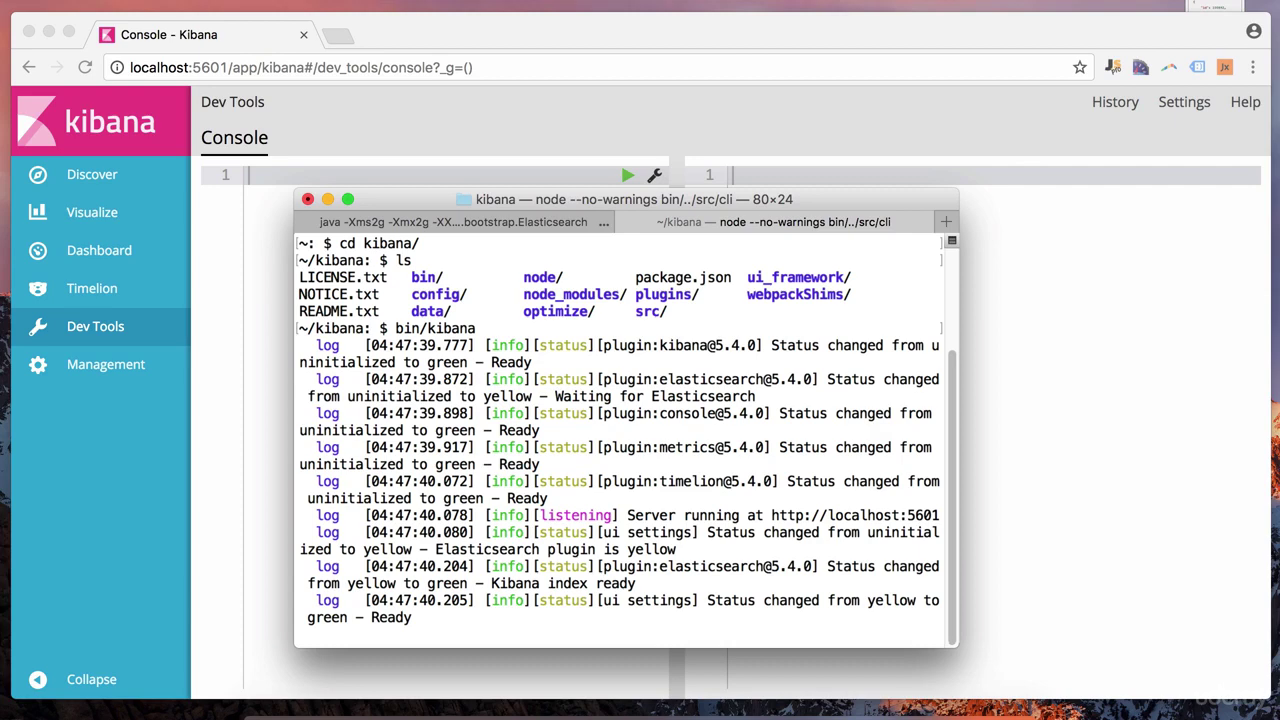
click(432, 222)
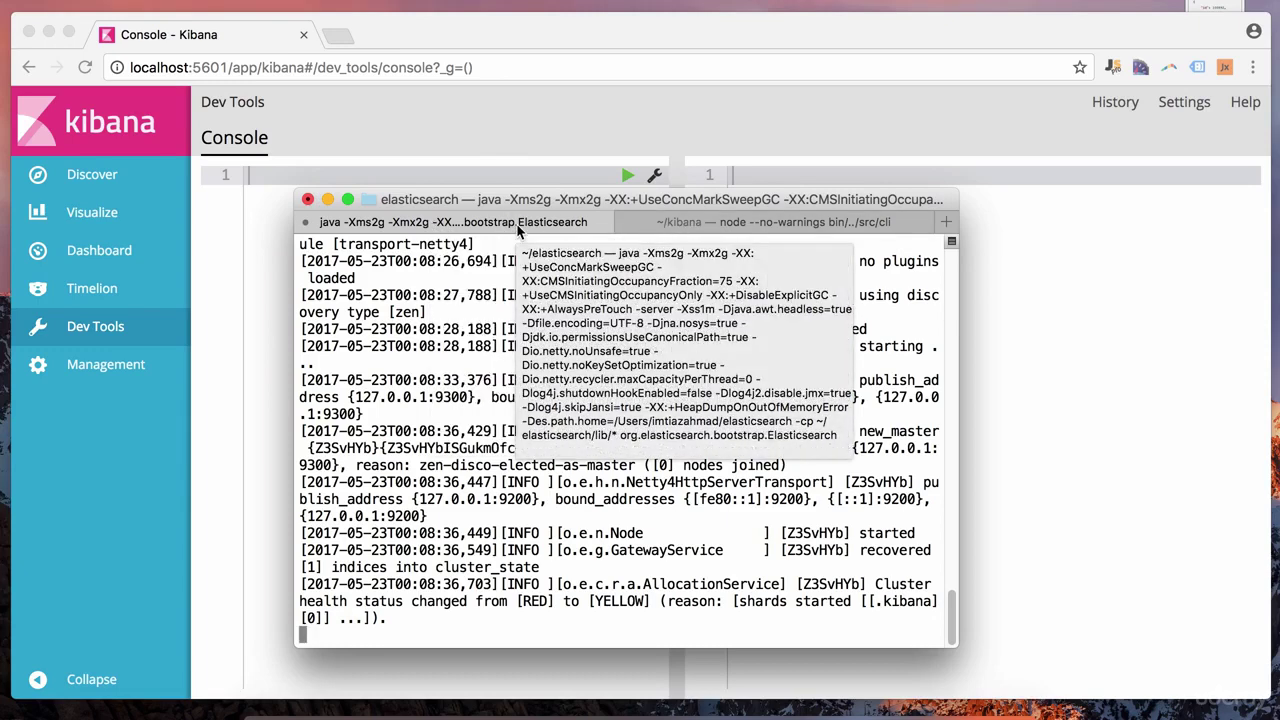
click(306, 223)
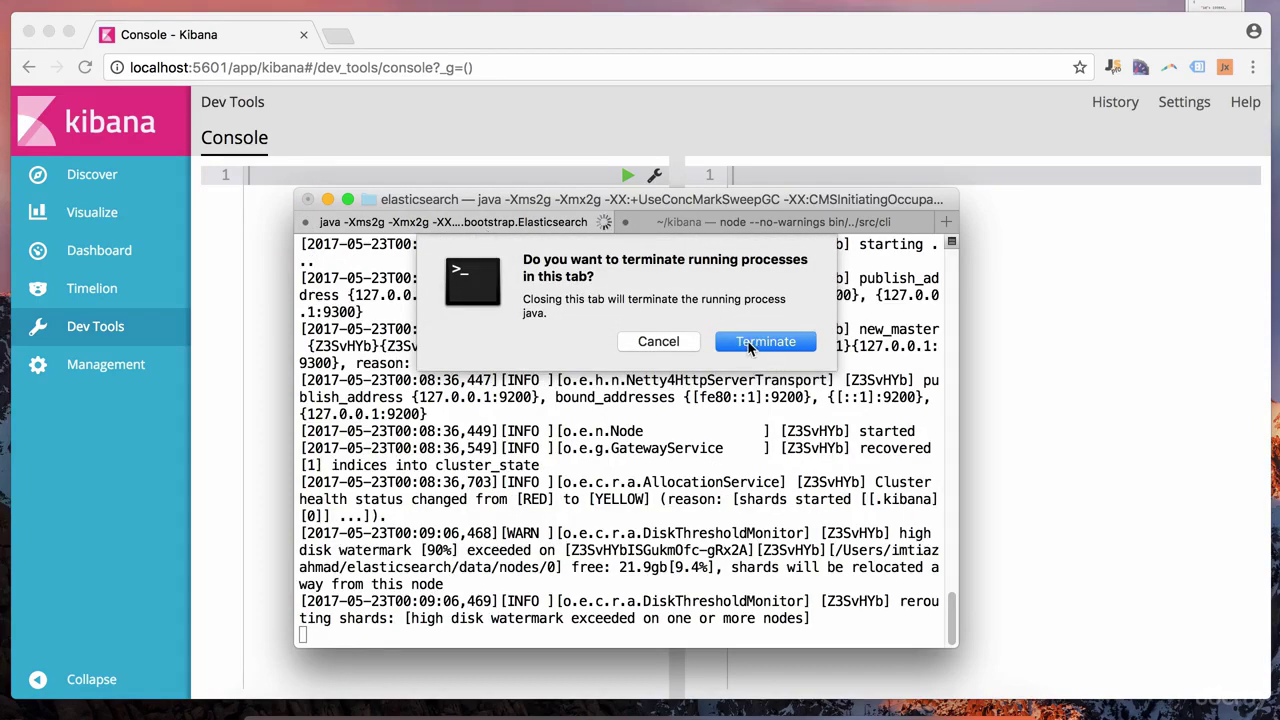
Step: Terminate the running Elasticsearch java process and return to the Kibana browser window
click(752, 344)
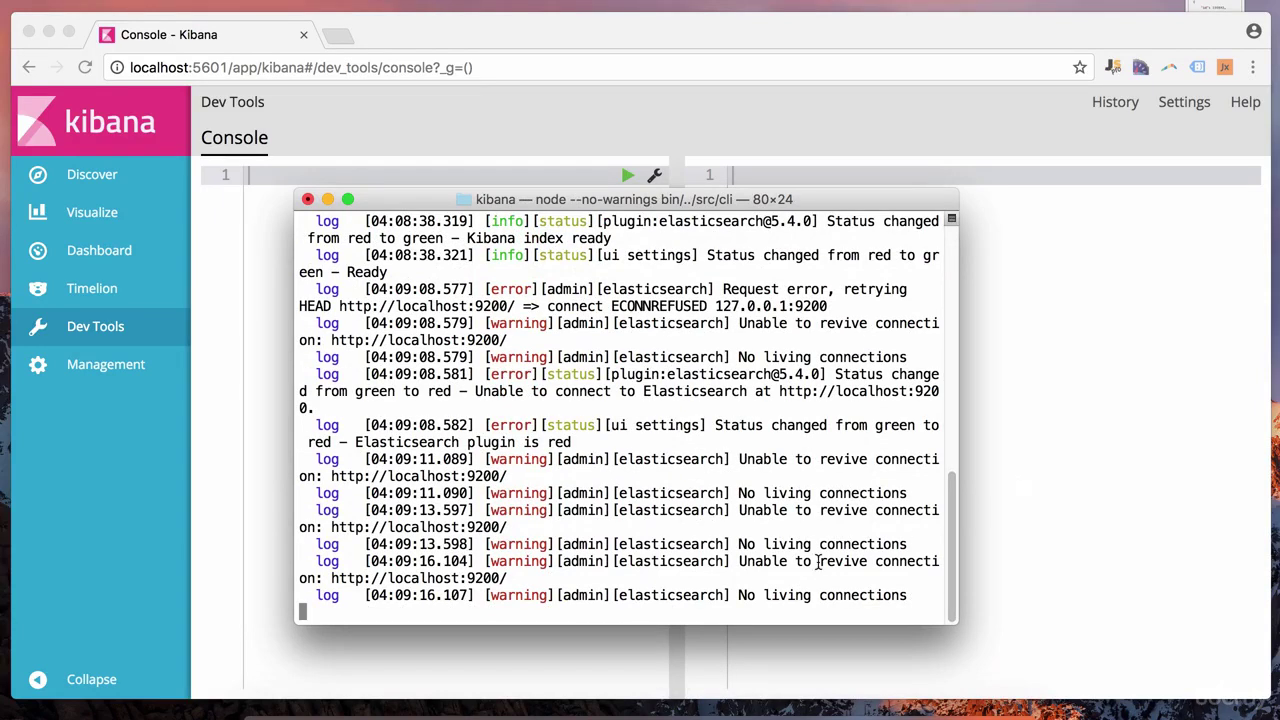
click(1061, 358)
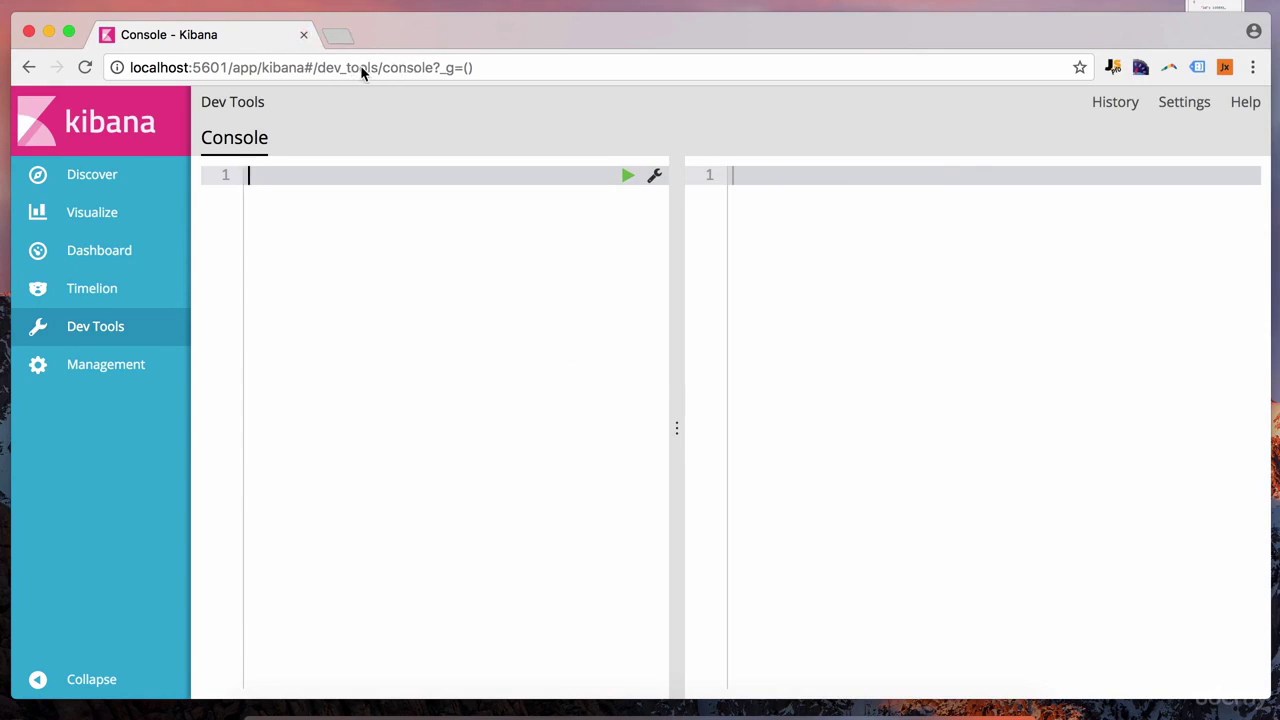
Step: Reload Kibana, which now shows the Status: Red page
click(480, 64)
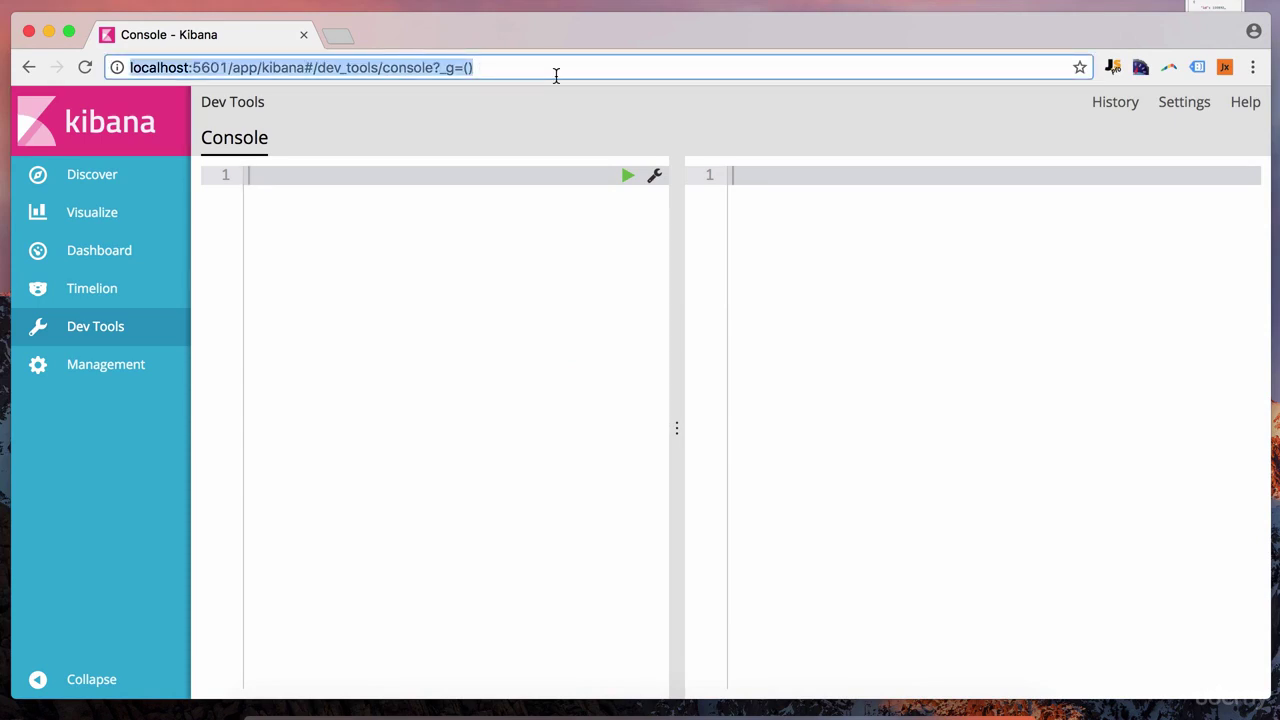
key(Return)
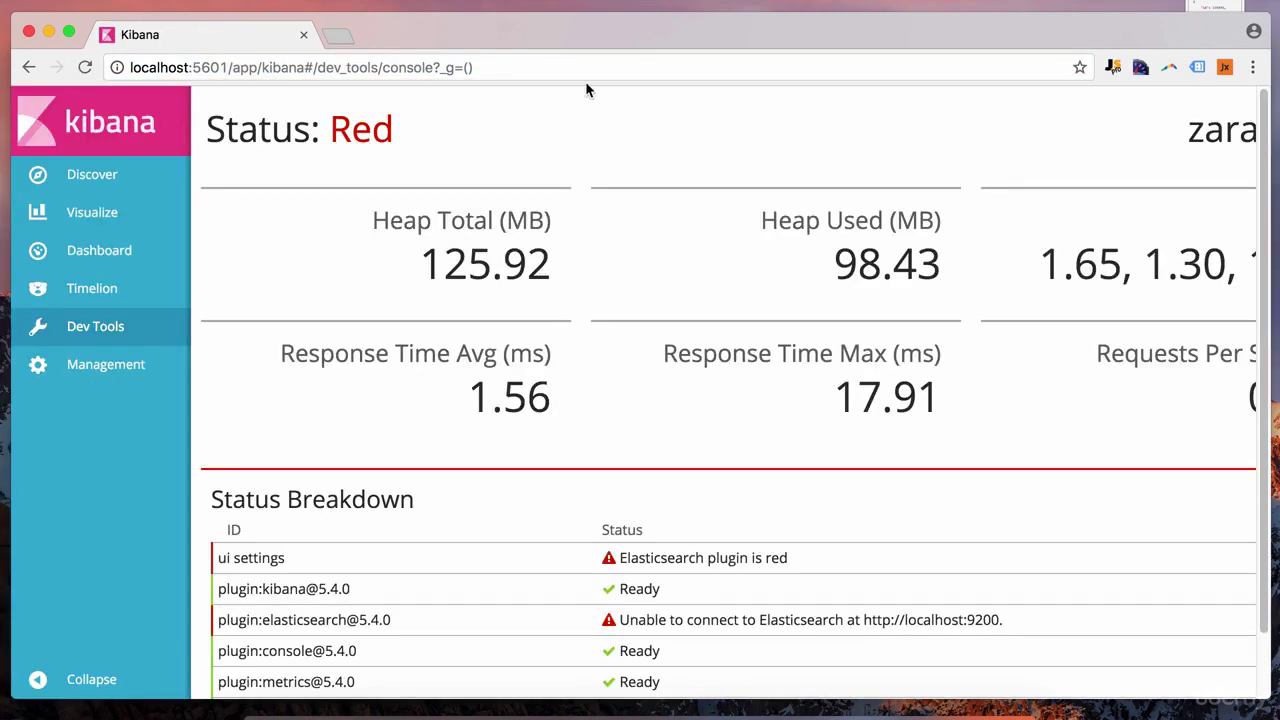
click(90, 332)
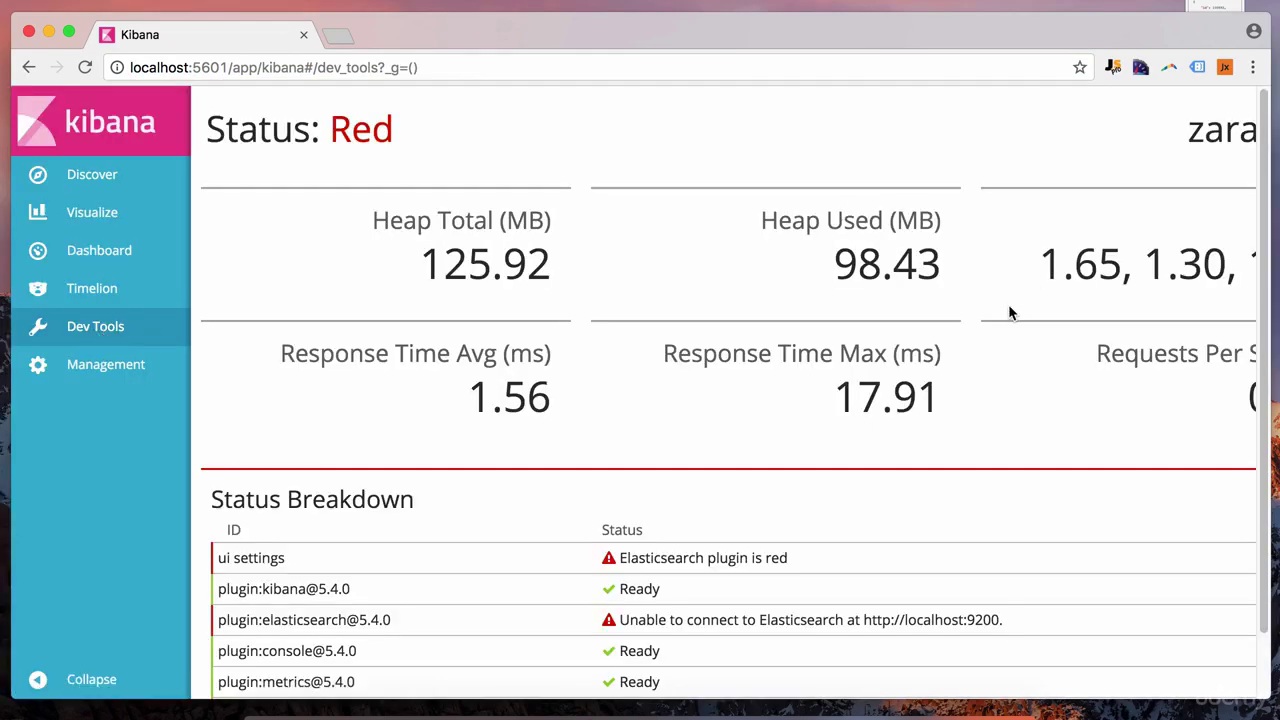
scroll(820, 477, down, 1)
scroll(831, 484, up, 1)
drag(420, 132, 170, 128)
double_click(344, 138)
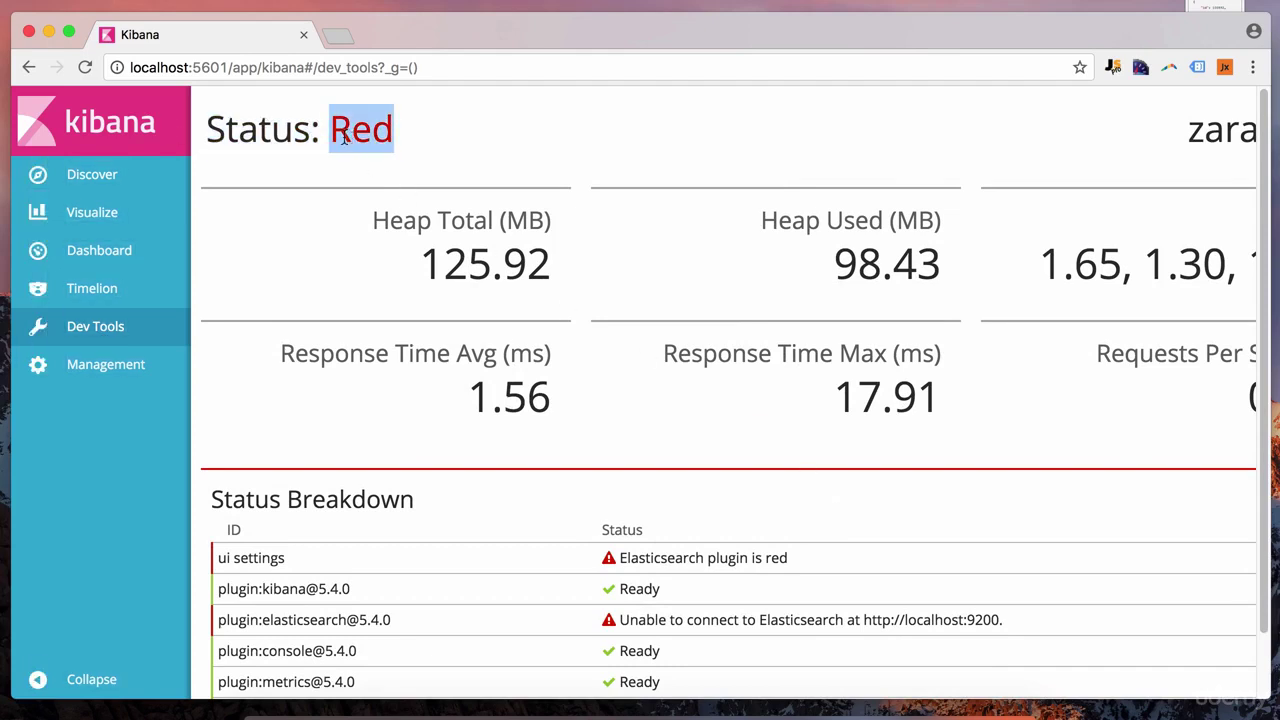
click(426, 150)
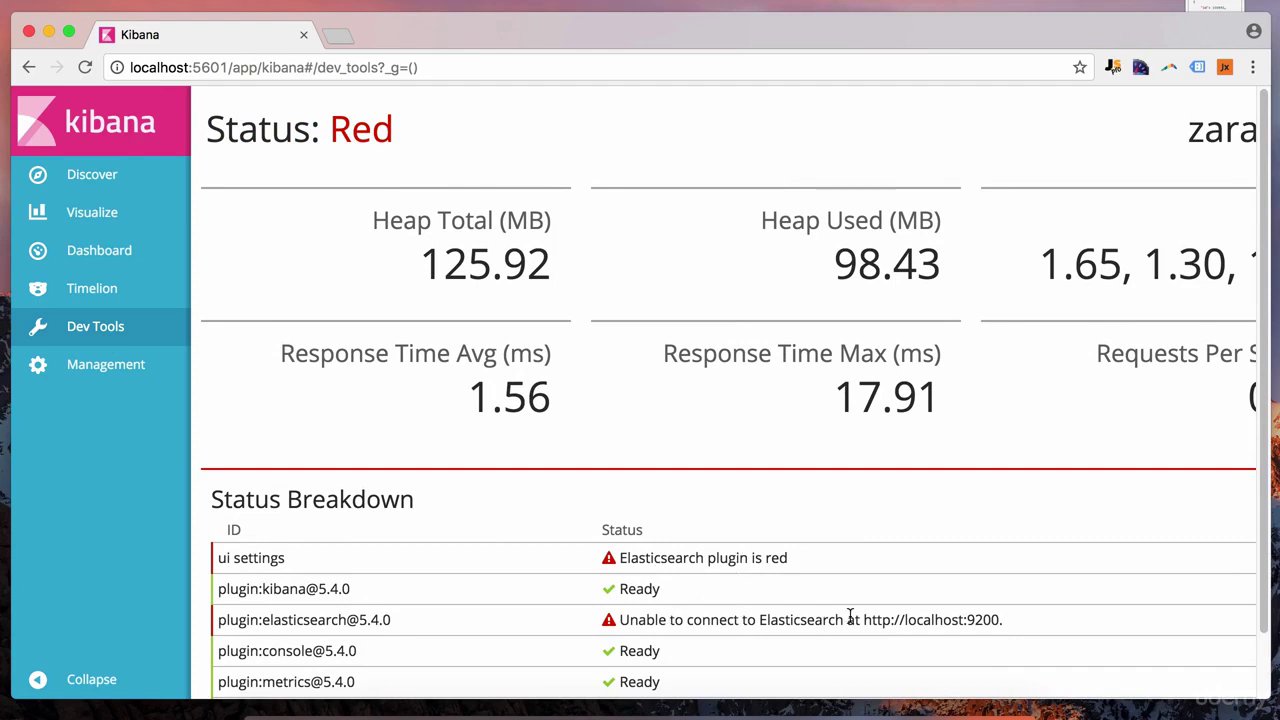
drag(1008, 620, 864, 620)
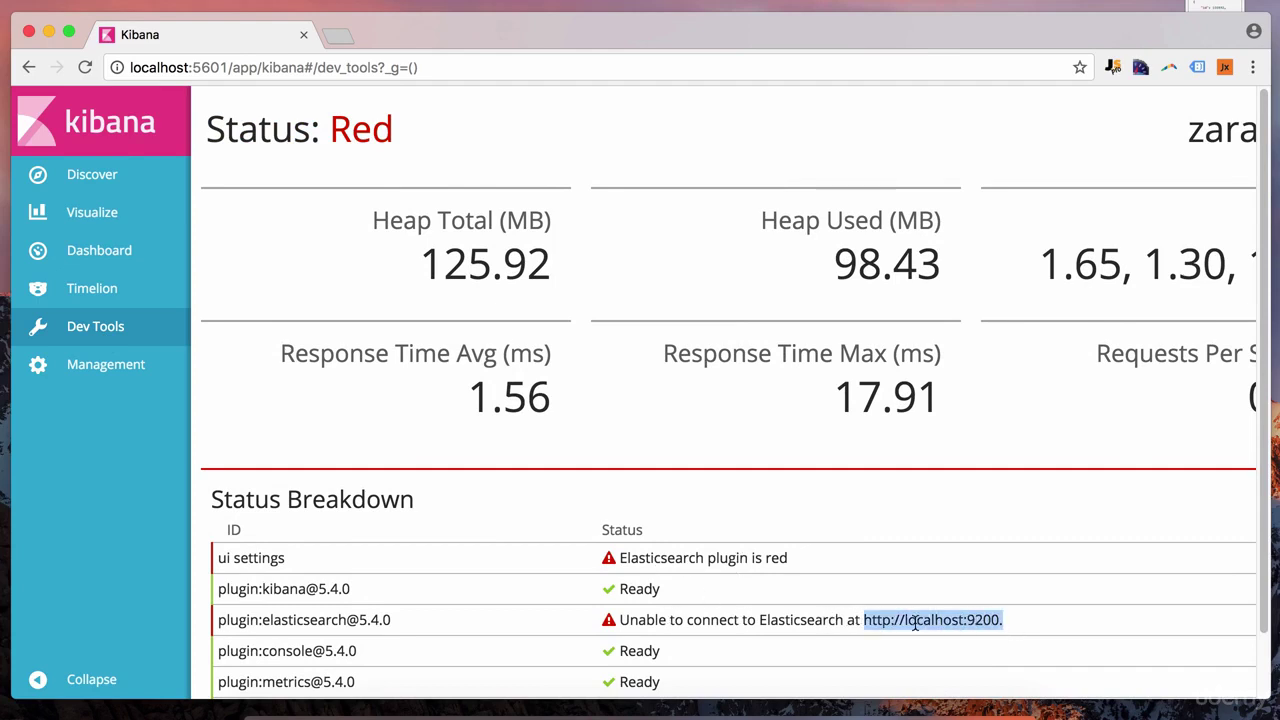
click(980, 620)
drag(964, 620, 999, 620)
click(996, 620)
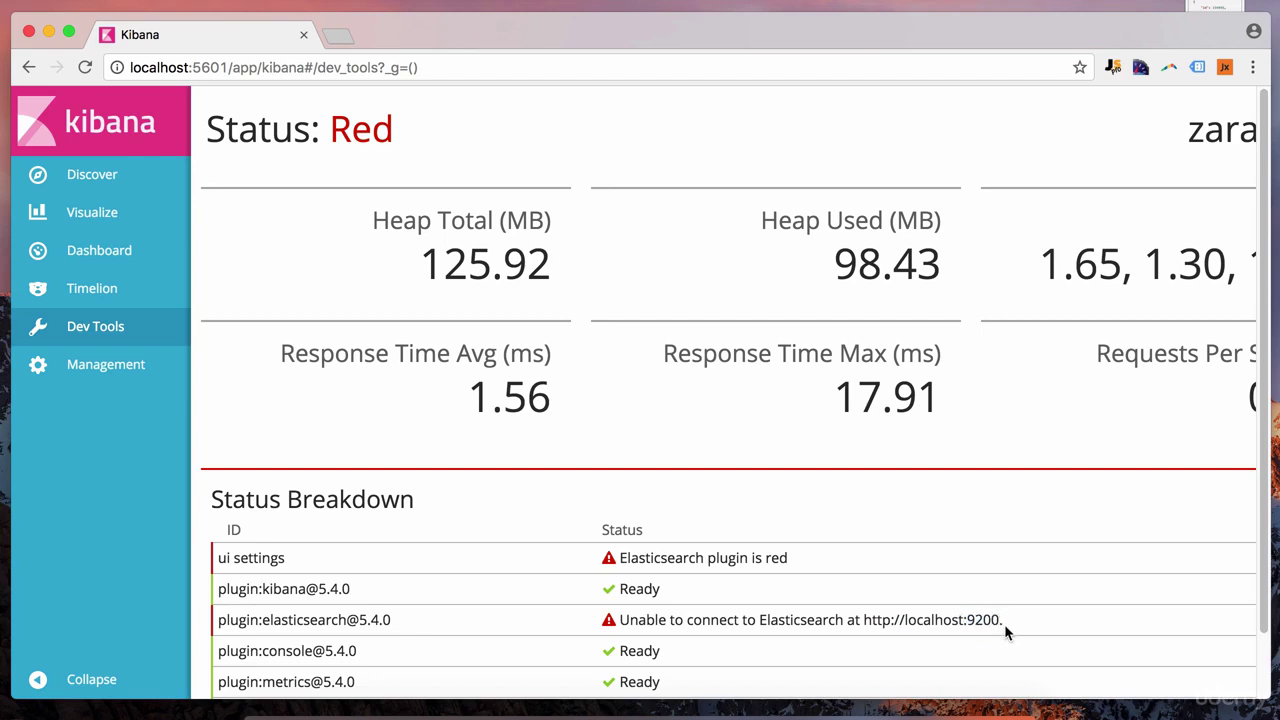
scroll(690, 635, down, 1)
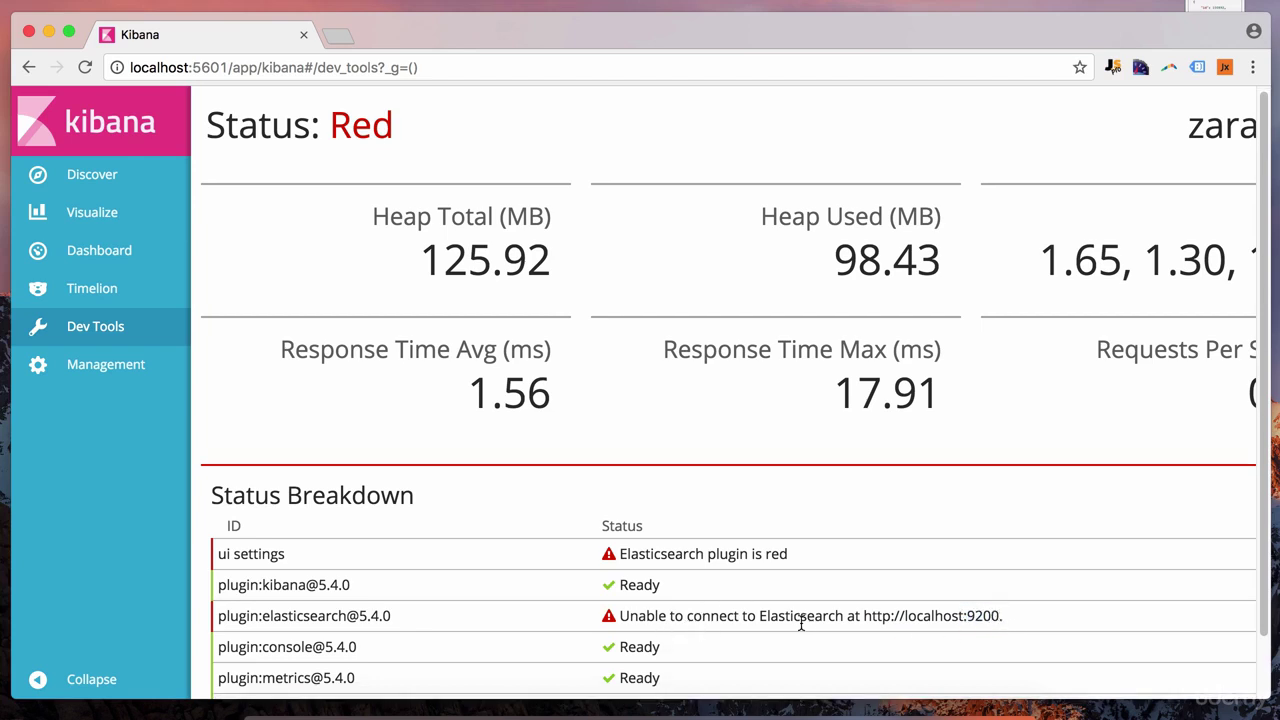